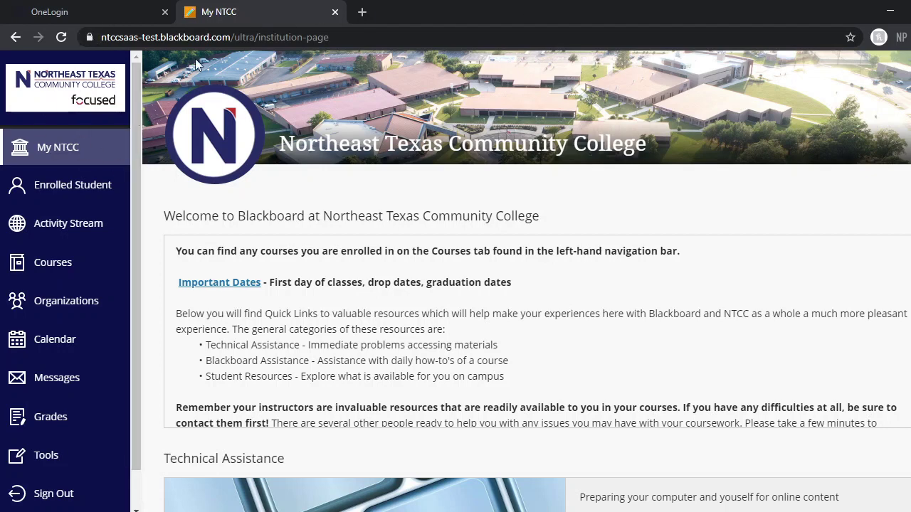
Look over the OneLogin app portal and the My NTCC page's welcome, Technical Assistance, Blackboard Assistance and Campus Helps sections
left_click(98, 14)
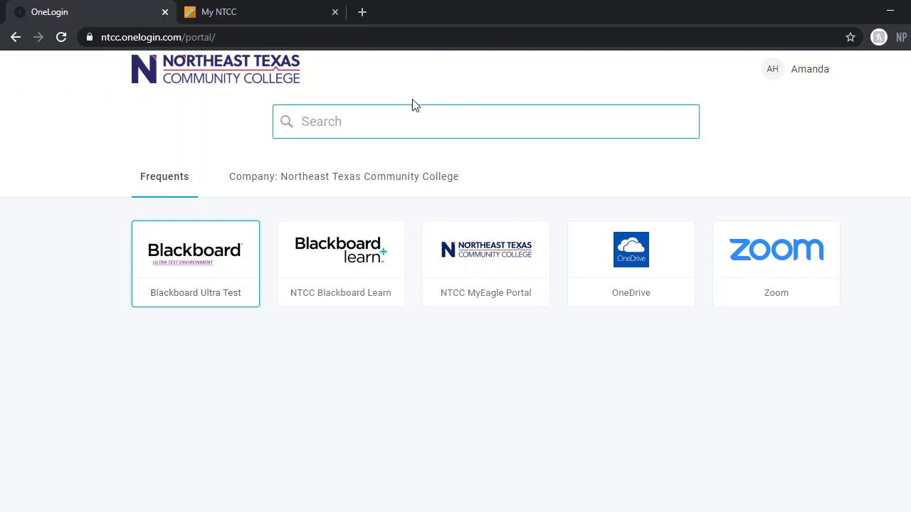
left_click(227, 13)
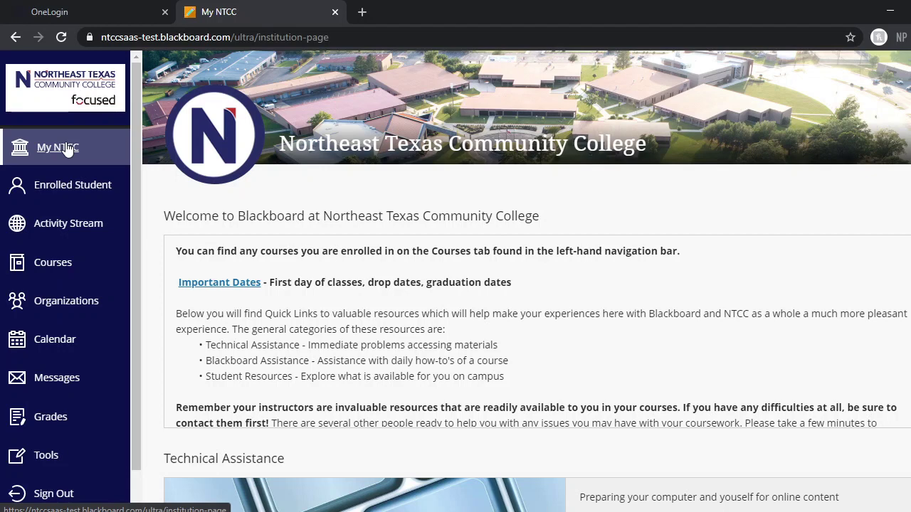
scroll(296, 324, "down", 1)
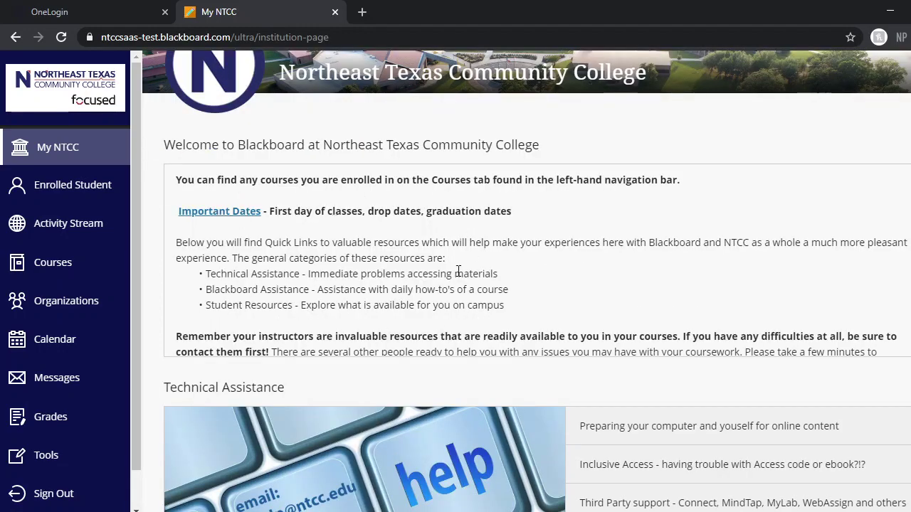
scroll(441, 272, "down", 1)
scroll(149, 263, "down", 4)
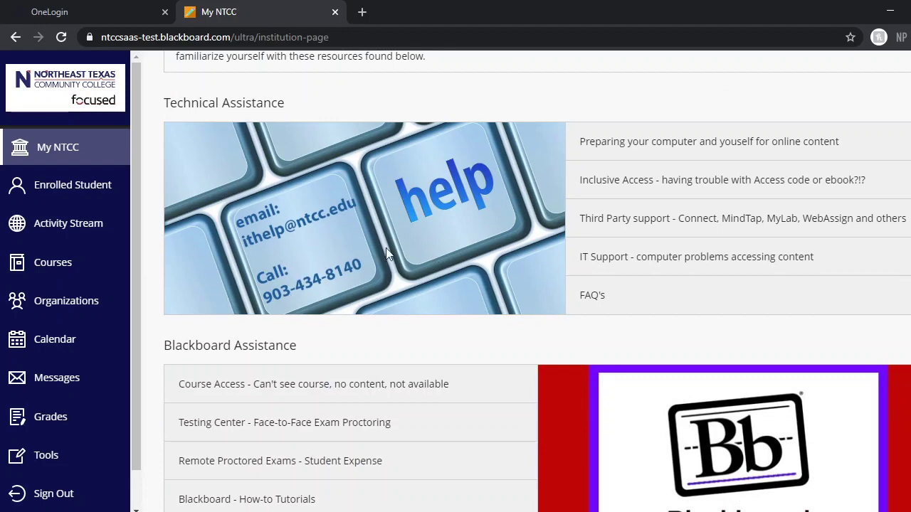
scroll(417, 253, "down", 3)
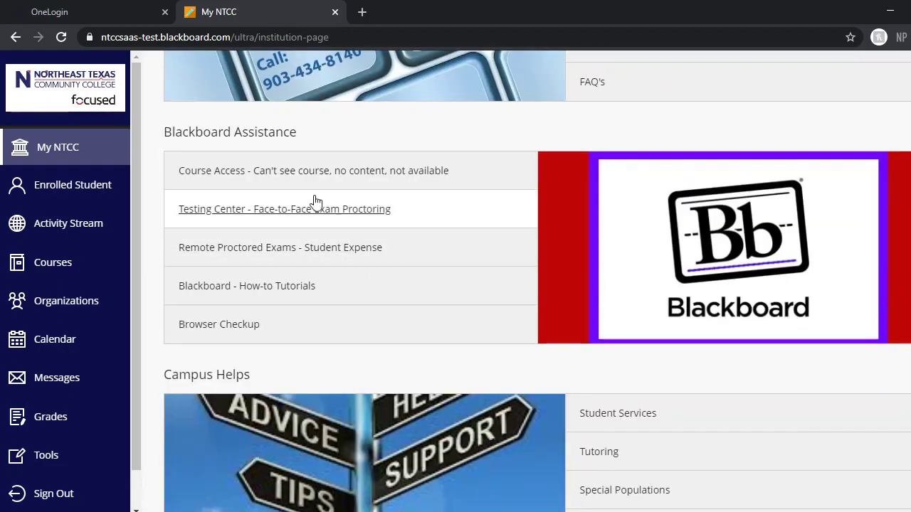
scroll(573, 235, "down", 1)
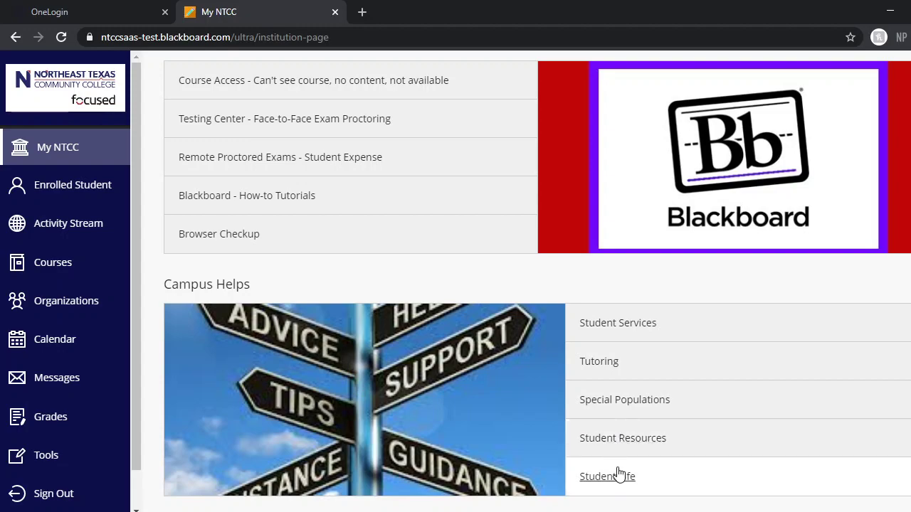
scroll(392, 342, "up", 10)
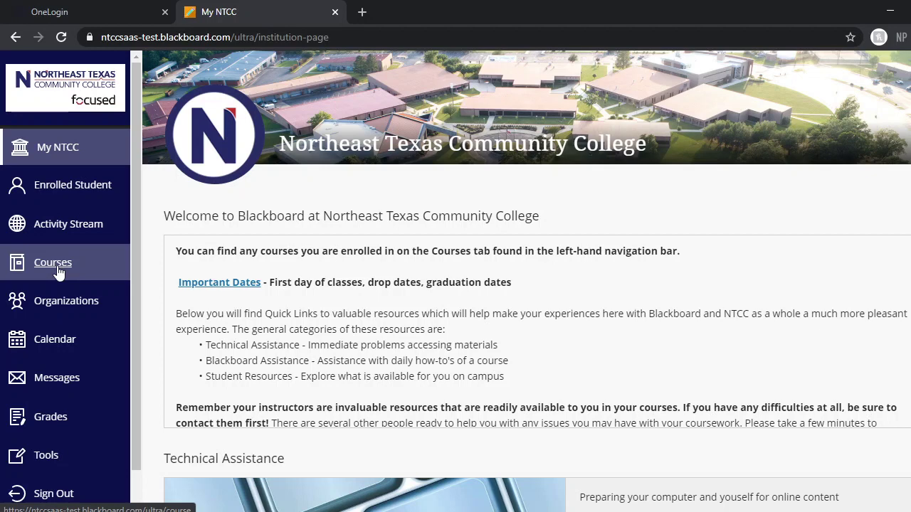
Open the Courses page, preview the courses in list view and return them to grid view
left_click(56, 264)
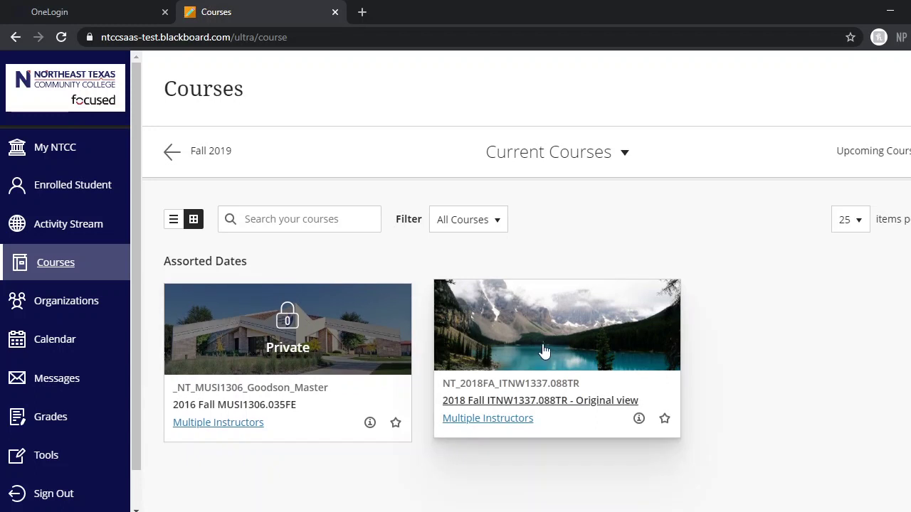
left_click(178, 226)
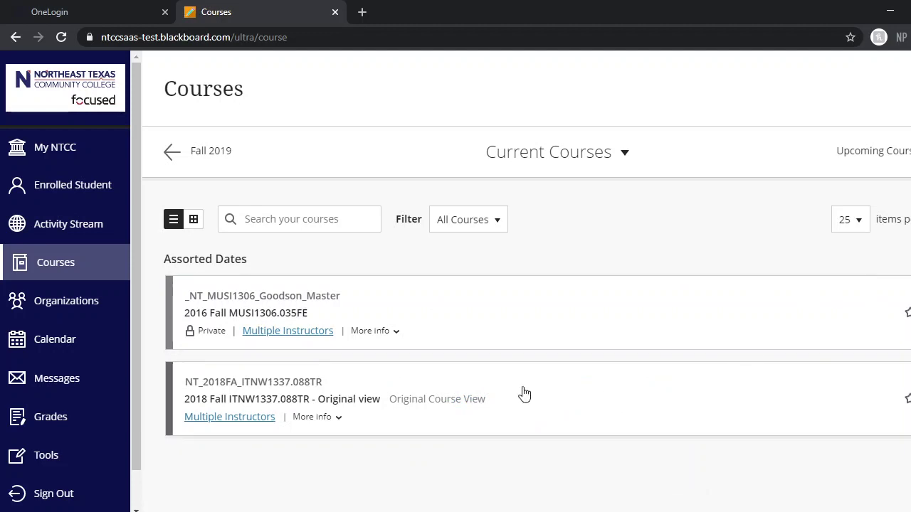
left_click(193, 220)
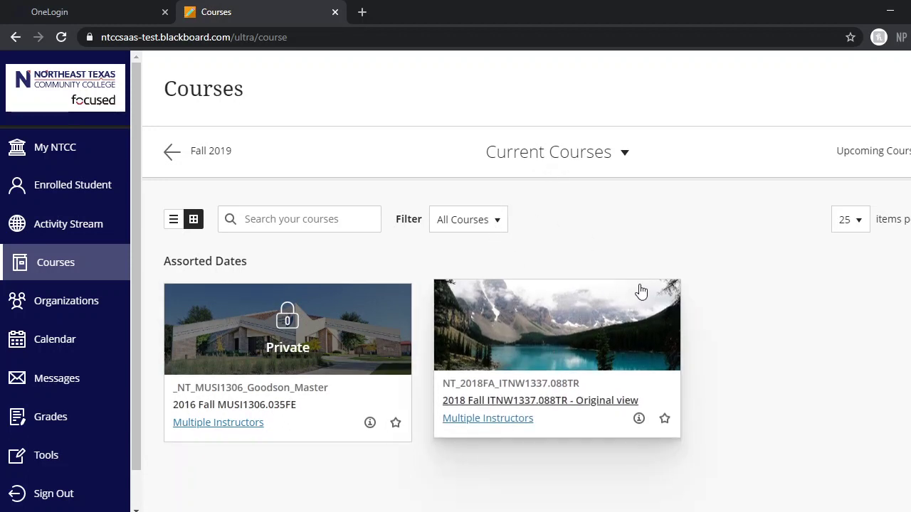
Mark the 2018 Fall ITNW1337.088TR course as a favorite and check how the current courses are grouped
left_click(664, 420)
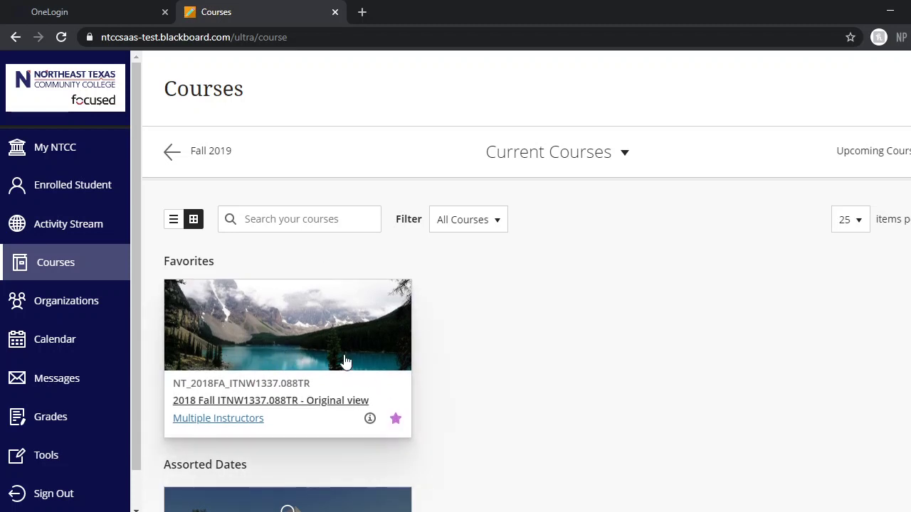
scroll(515, 344, "down", 2)
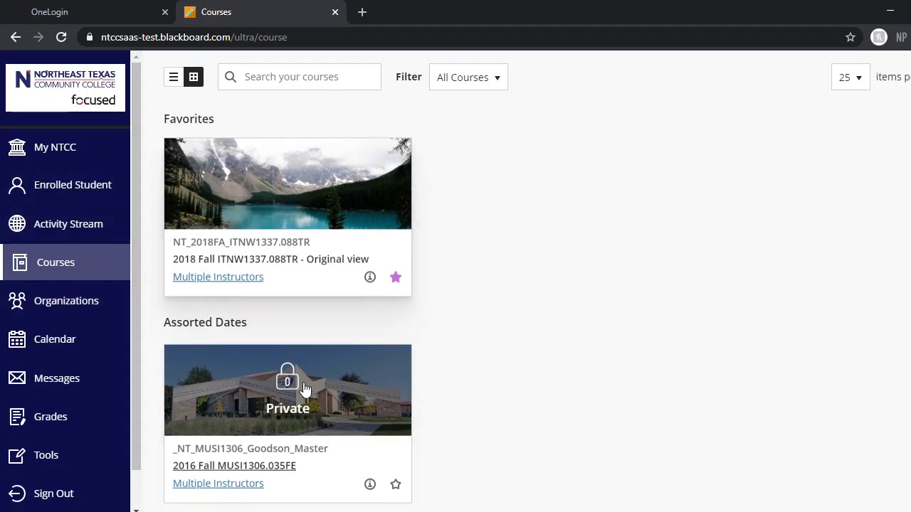
scroll(549, 304, "up", 2)
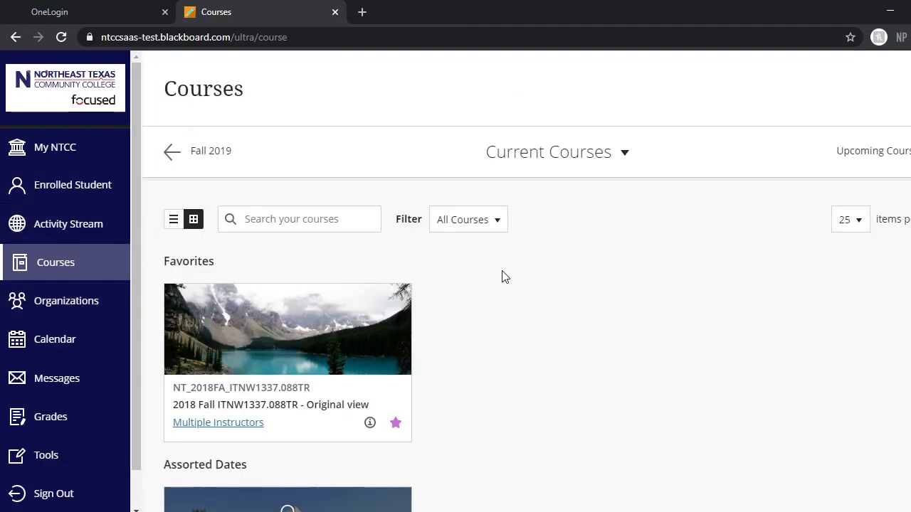
Filter the current courses to Open courses and return the filter to All courses
left_click(492, 222)
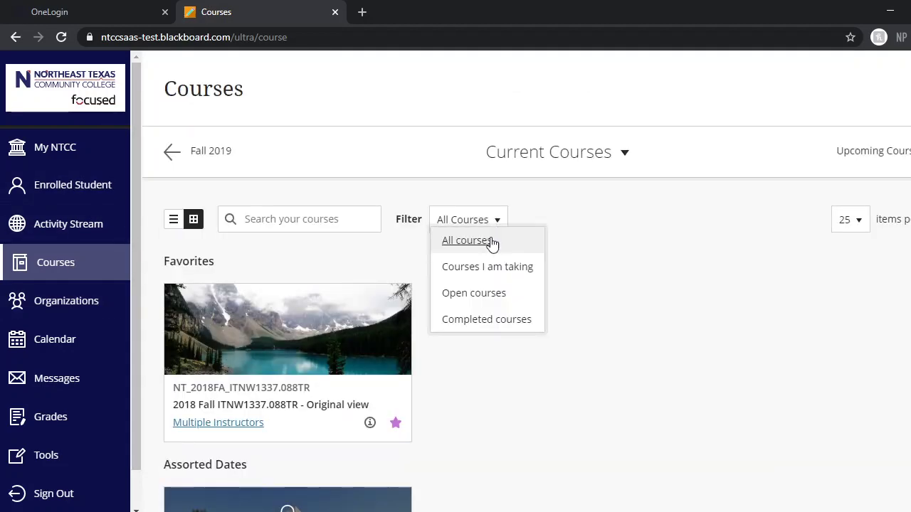
left_click(484, 297)
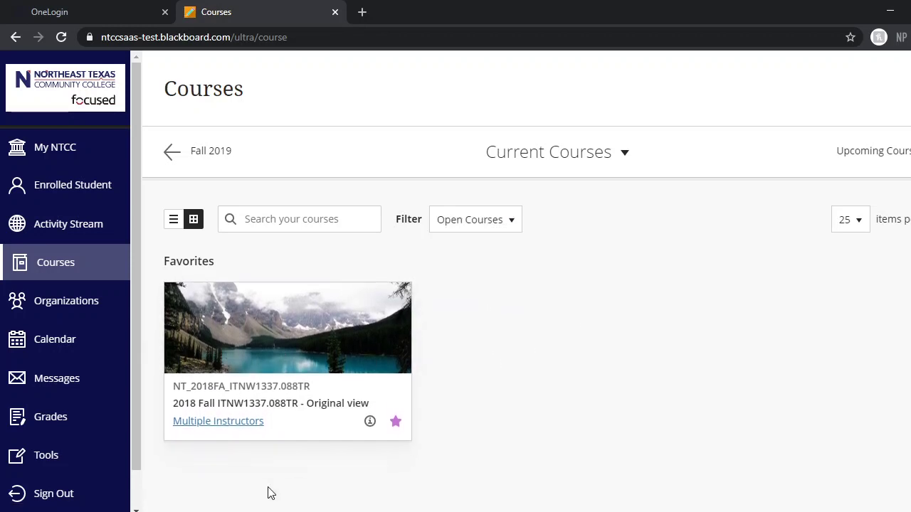
left_click(516, 224)
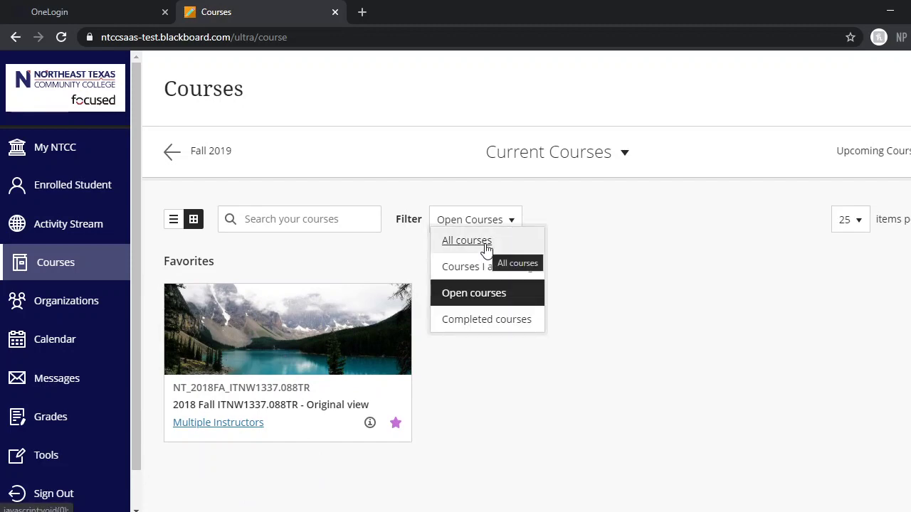
left_click(486, 246)
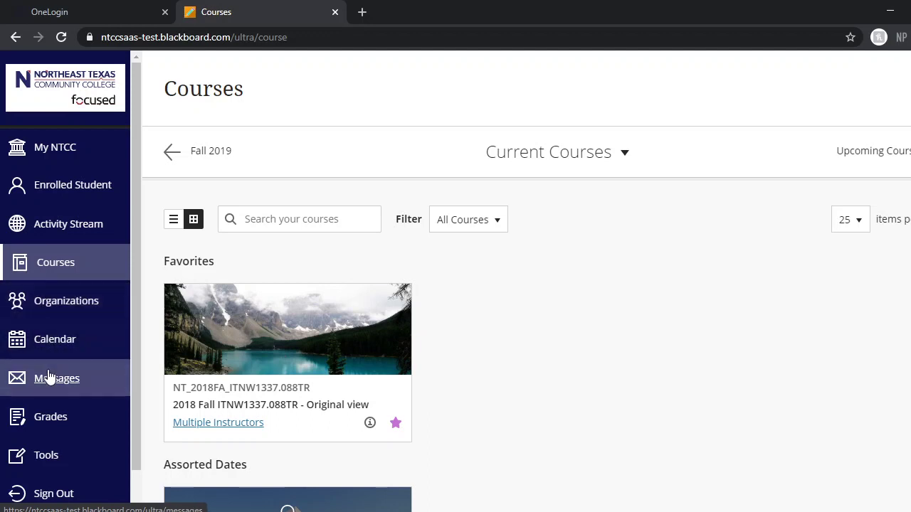
Open the Enrolled Student profile and review its basic, additional, contact and job information along with the system settings
left_click(63, 190)
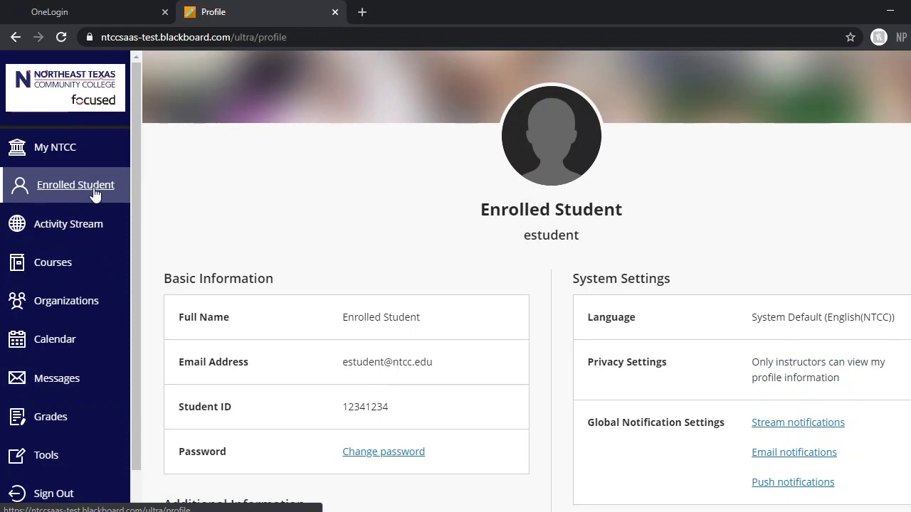
scroll(358, 239, "down", 1)
scroll(384, 240, "down", 1)
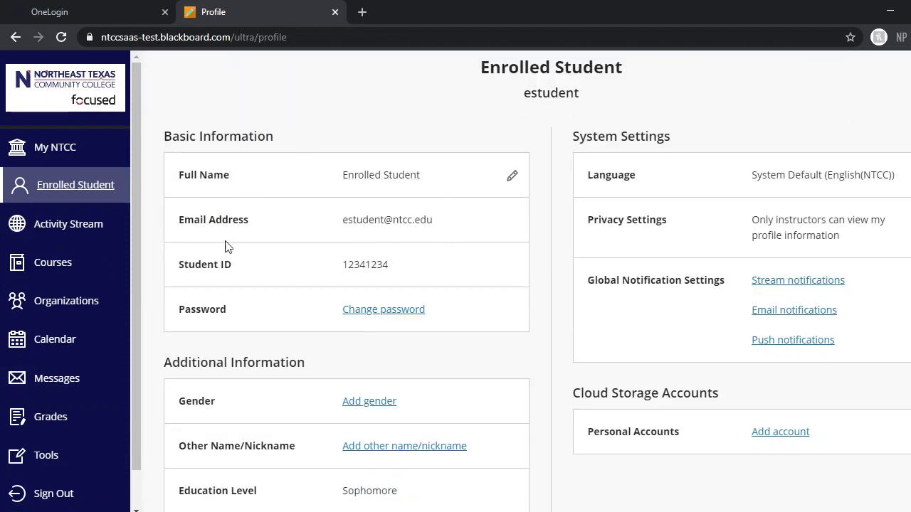
scroll(270, 320, "down", 2)
scroll(334, 299, "down", 1)
scroll(309, 282, "up", 1)
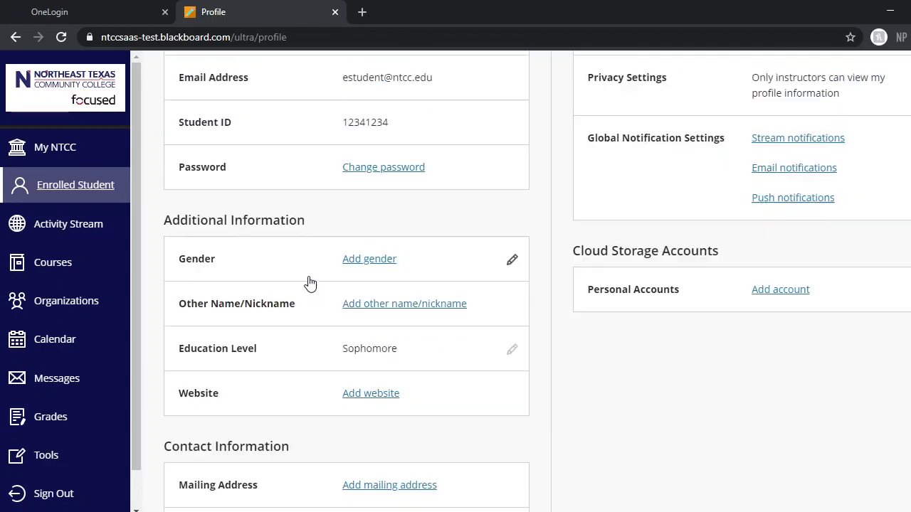
scroll(348, 156, "up", 2)
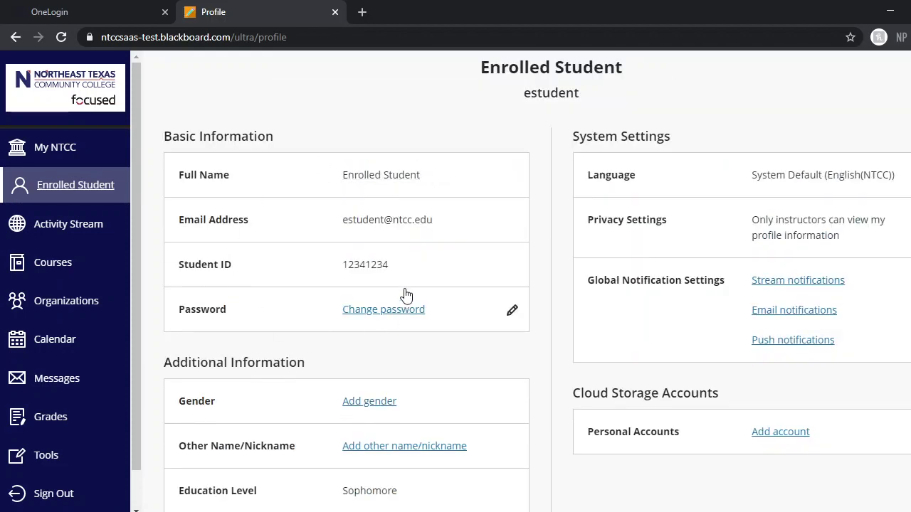
scroll(268, 331, "down", 3)
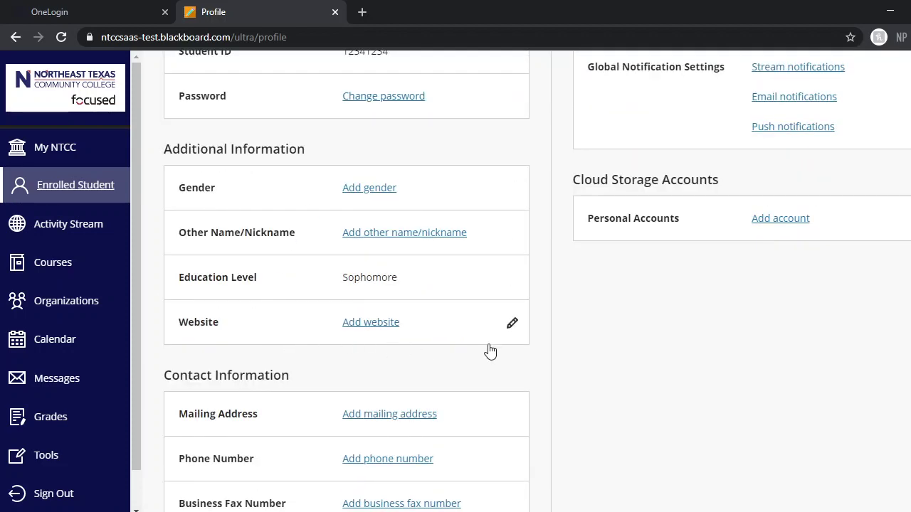
scroll(540, 356, "up", 3)
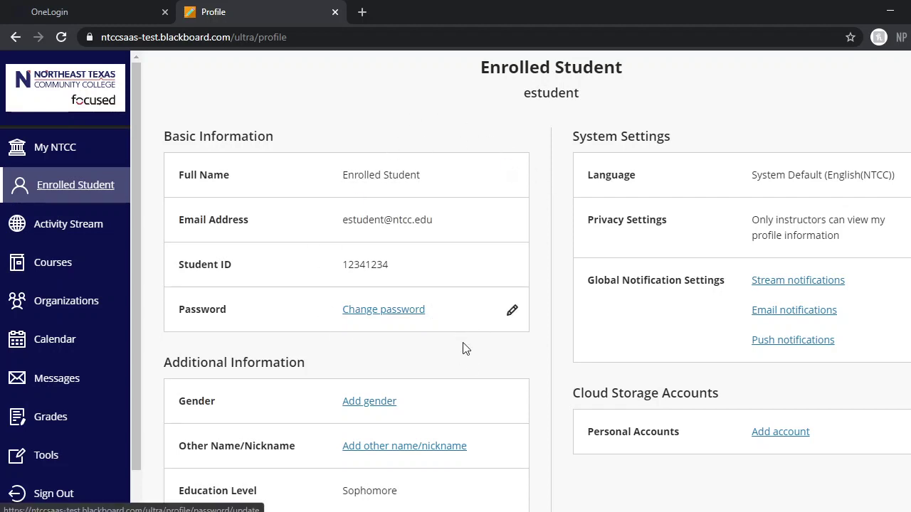
scroll(483, 367, "down", 1)
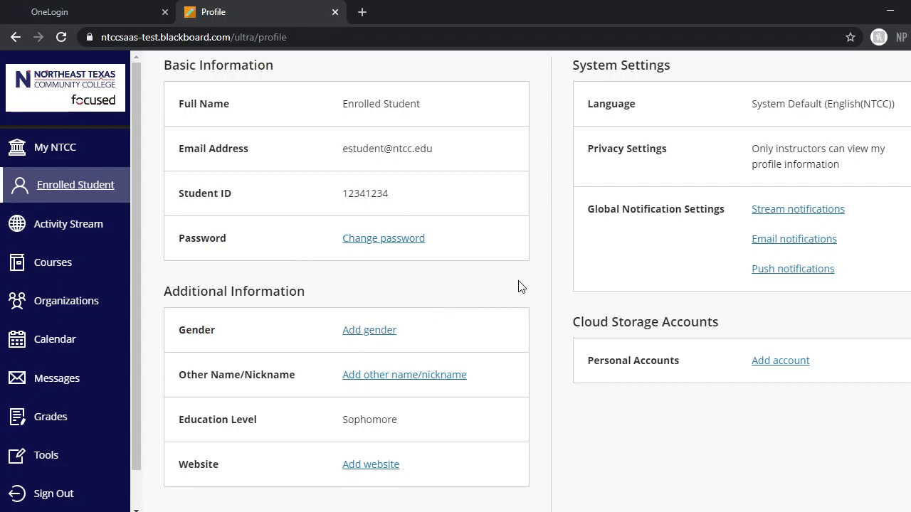
scroll(518, 287, "down", 5)
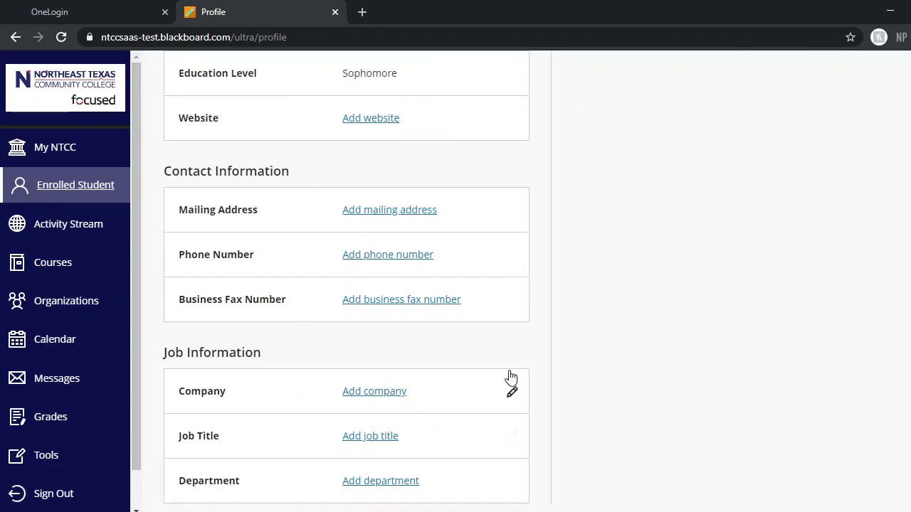
In the profile's stream notification settings, turn off My grades and activity, New calendar event, Blog activity, Journal activity and Wiki activity
scroll(508, 382, "up", 6)
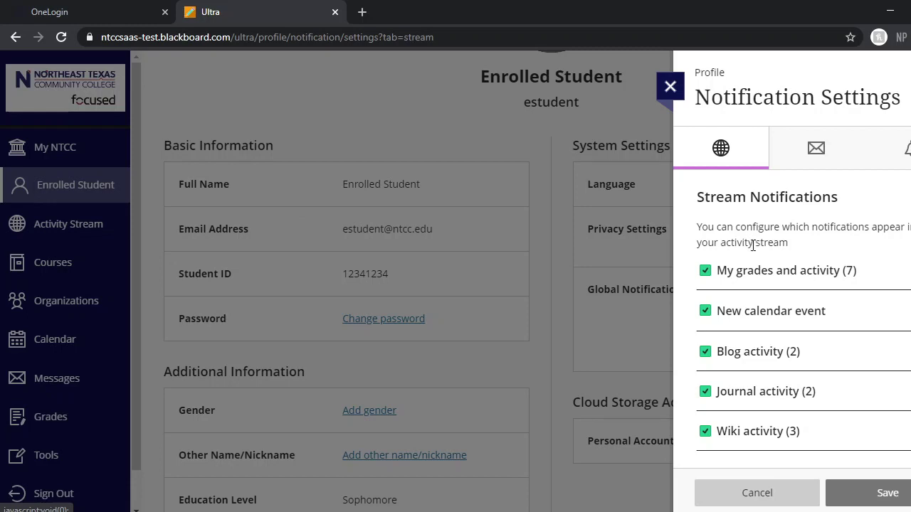
scroll(752, 245, "down", 1)
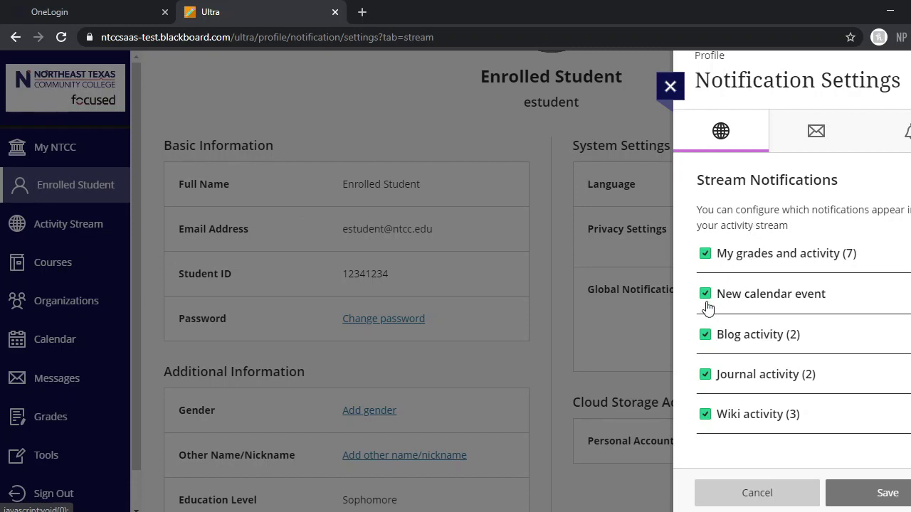
left_click(704, 254)
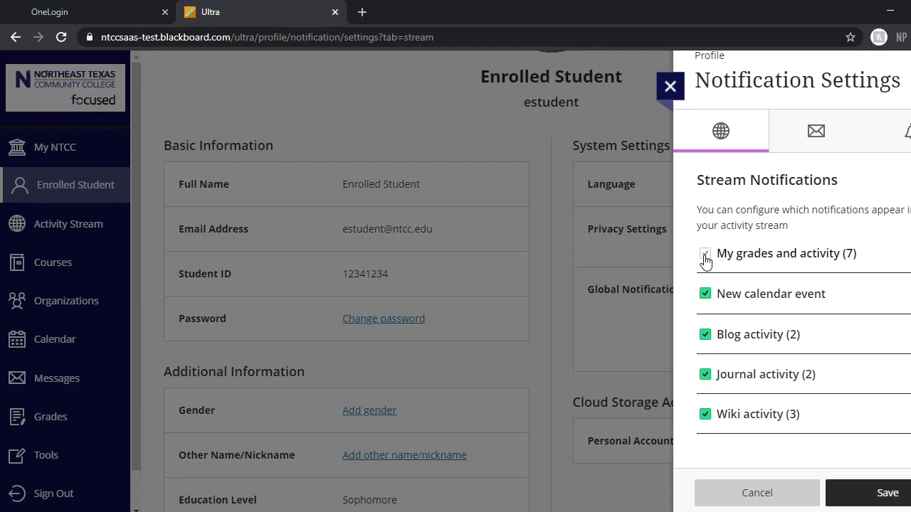
left_click(705, 296)
left_click(704, 335)
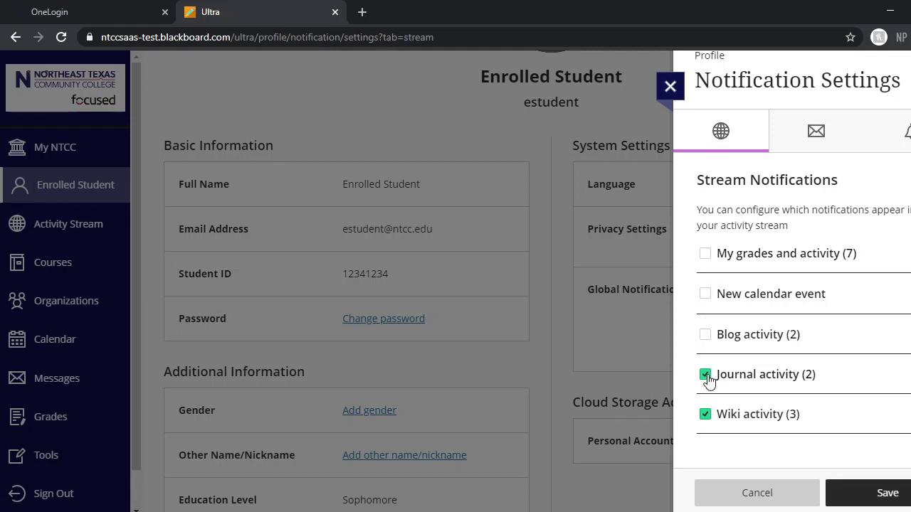
left_click(705, 375)
left_click(705, 416)
Re-enable My grades and activity stream notifications and review the individual alerts grouped under it
left_click(714, 255)
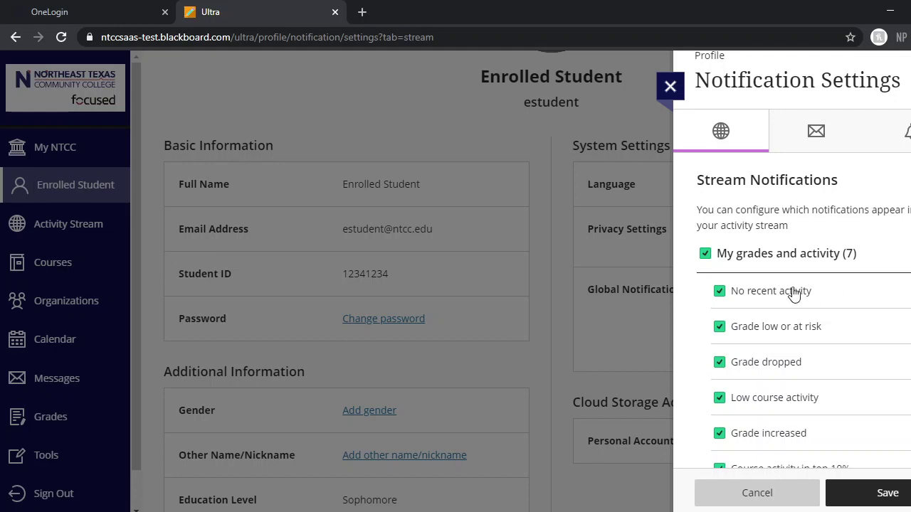
scroll(776, 299, "down", 2)
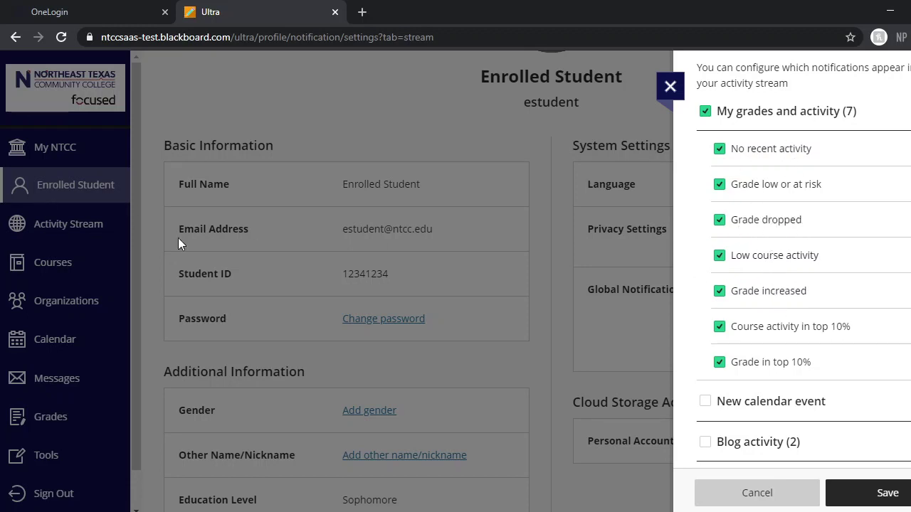
scroll(779, 235, "up", 3)
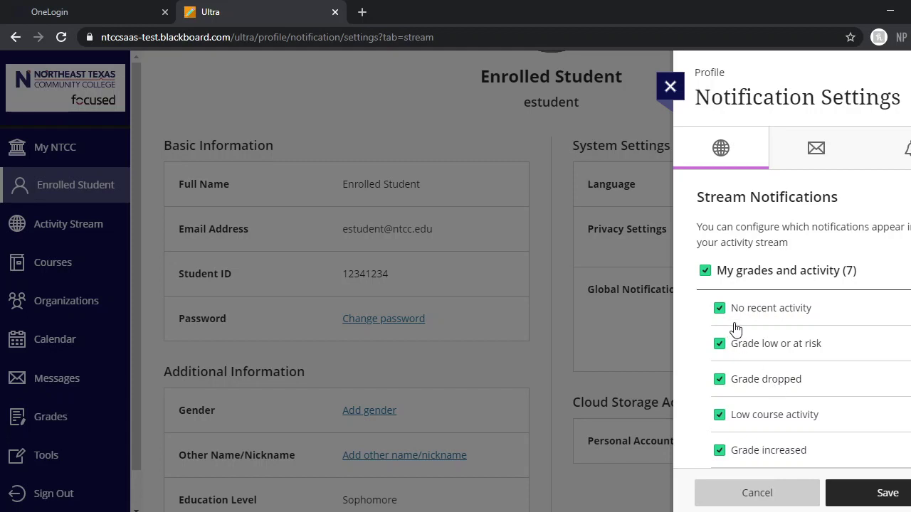
Set the email notification frequency to Email me right away and review the activities available for email notices
left_click(817, 155)
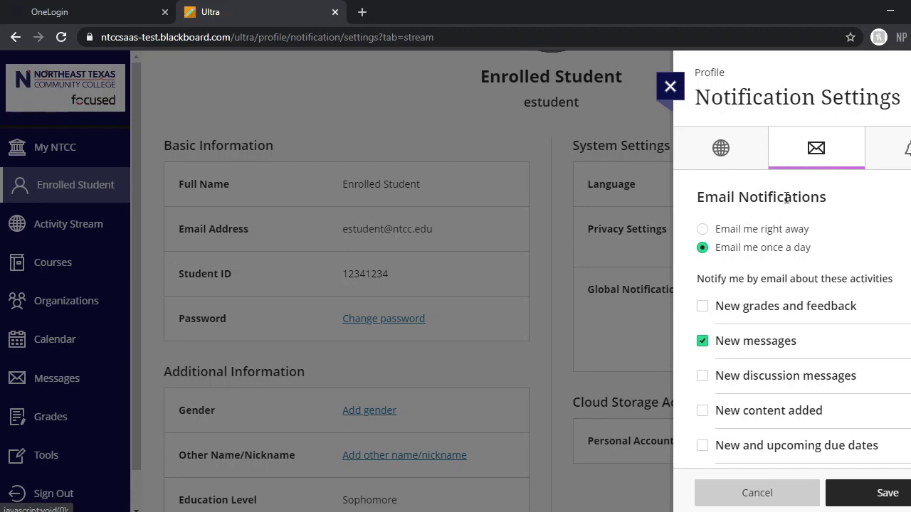
left_click(705, 233)
left_click(704, 230)
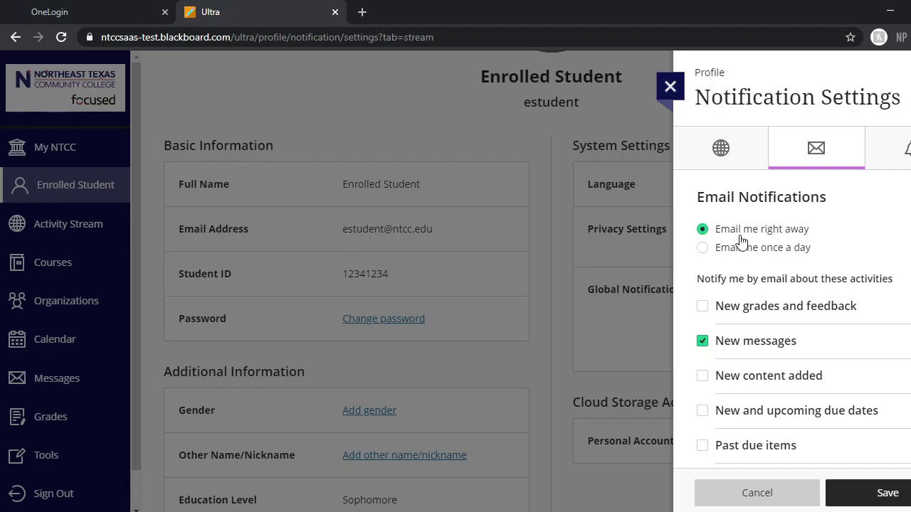
scroll(814, 254, "down", 1)
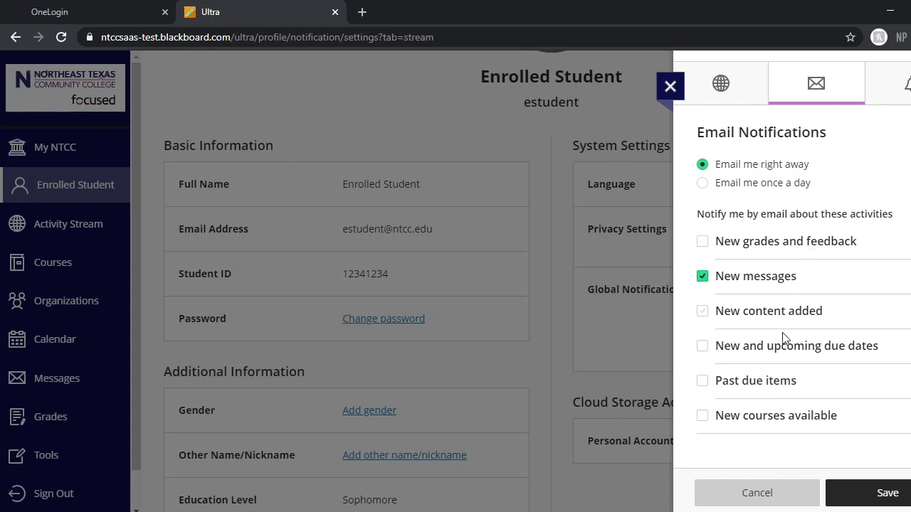
Enable email notices for Past due items, New and upcoming due dates, and New courses available
left_click(703, 384)
left_click(702, 348)
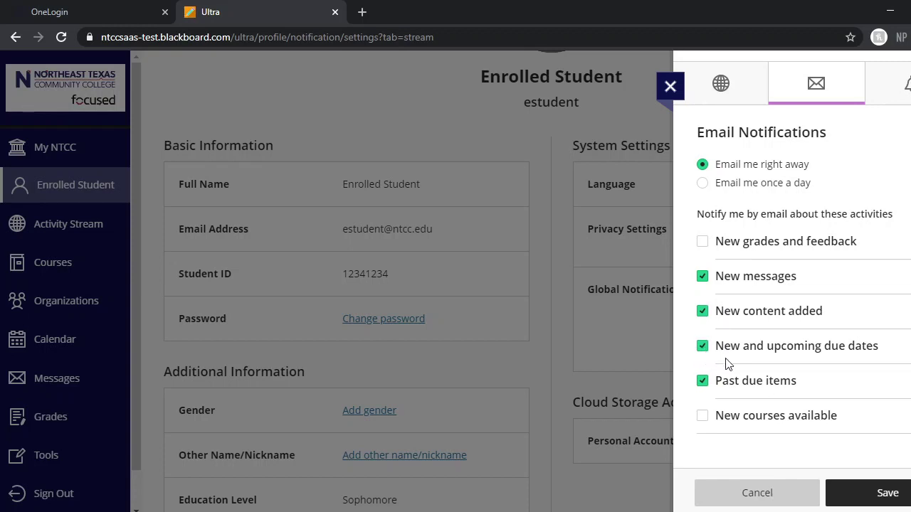
left_click(702, 420)
In the push notification settings, try the content and discussion options and leave only New and upcoming due dates enabled
left_click(898, 89)
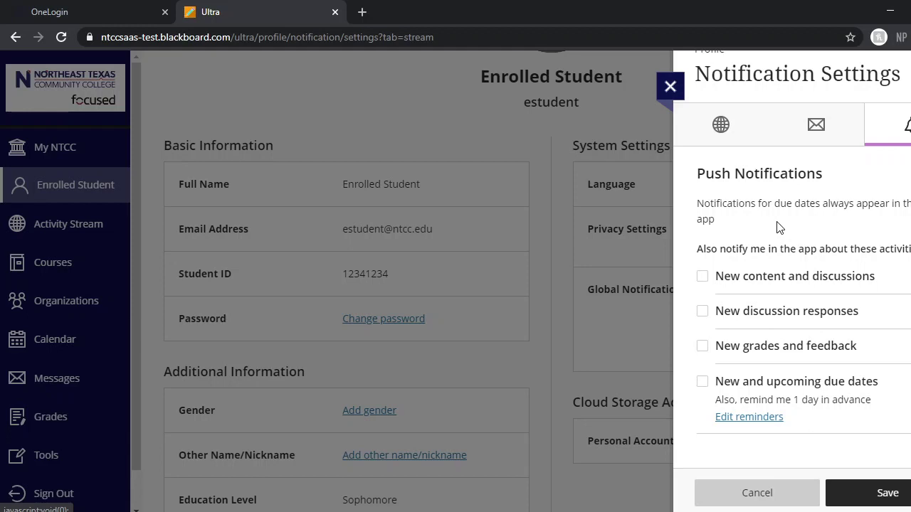
left_click(702, 386)
left_click(702, 389)
left_click(700, 282)
left_click(825, 288)
left_click(760, 322)
left_click(761, 322)
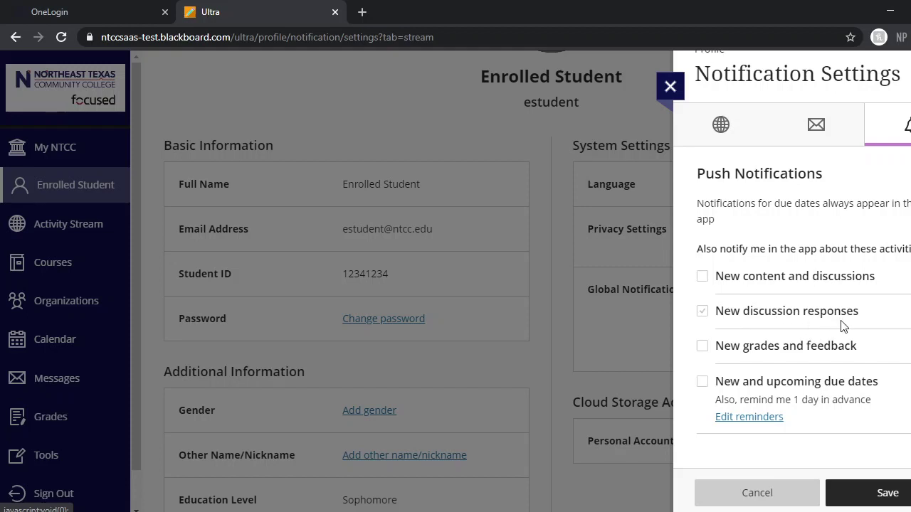
left_click(713, 392)
left_click(695, 390)
left_click(706, 390)
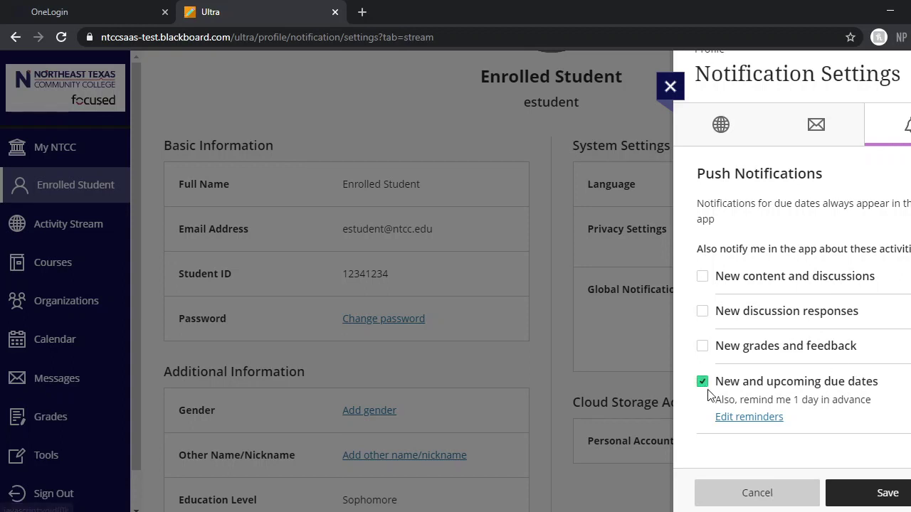
Set the due date reminder to 5 days in advance and close the notification settings without saving
left_click(746, 422)
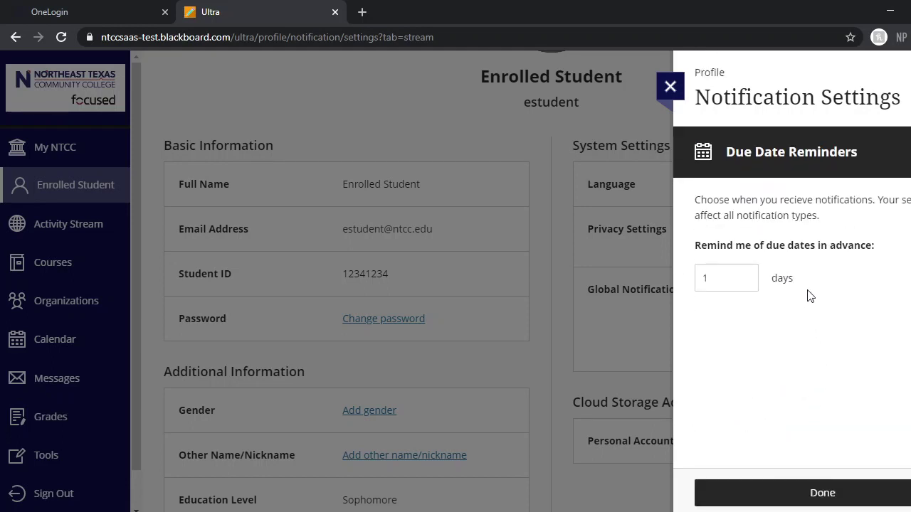
left_click(708, 276)
left_click_drag(707, 279, 687, 287)
type("5")
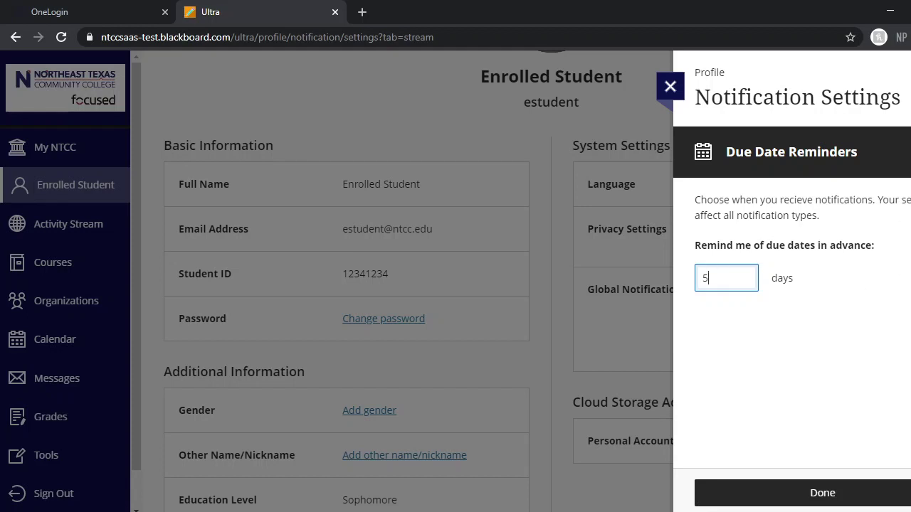
key("Return")
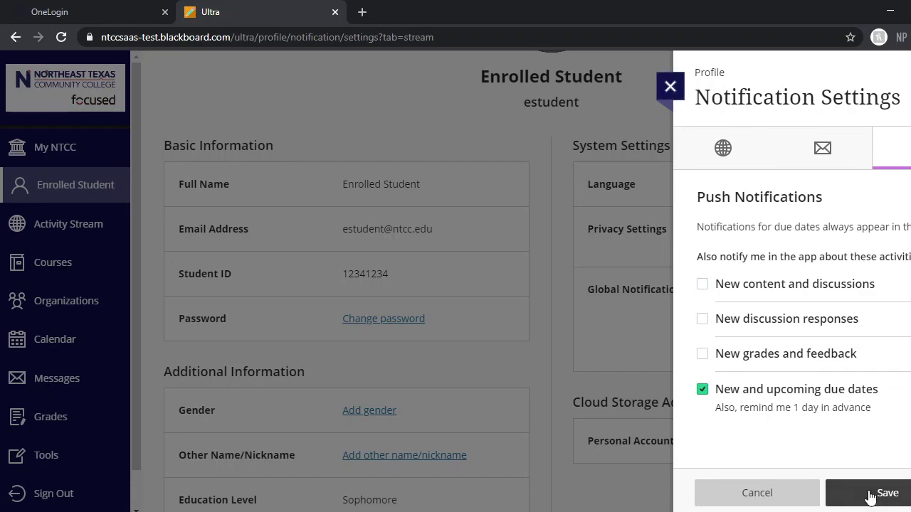
left_click(672, 93)
left_click(602, 225)
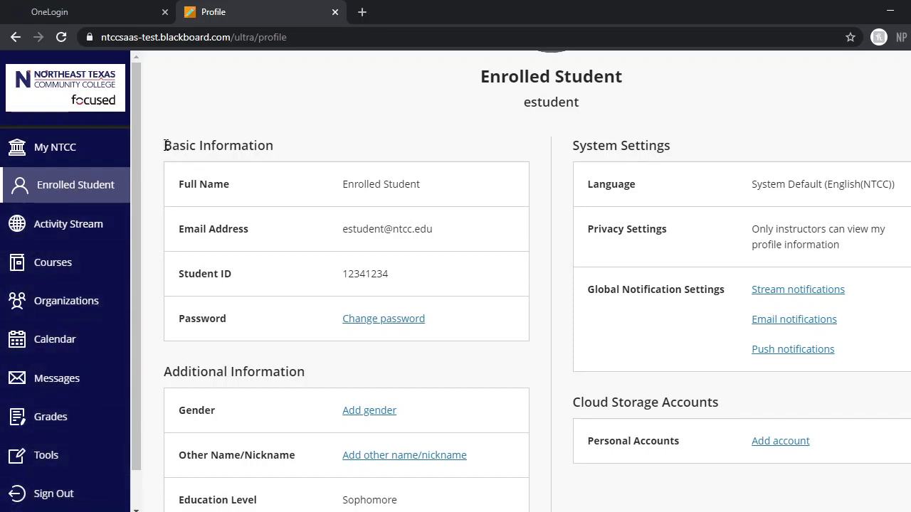
Leave the profile for Messages and open the course messages of 2018 Fall ITNW1337.088TR
scroll(165, 145, "down", 2)
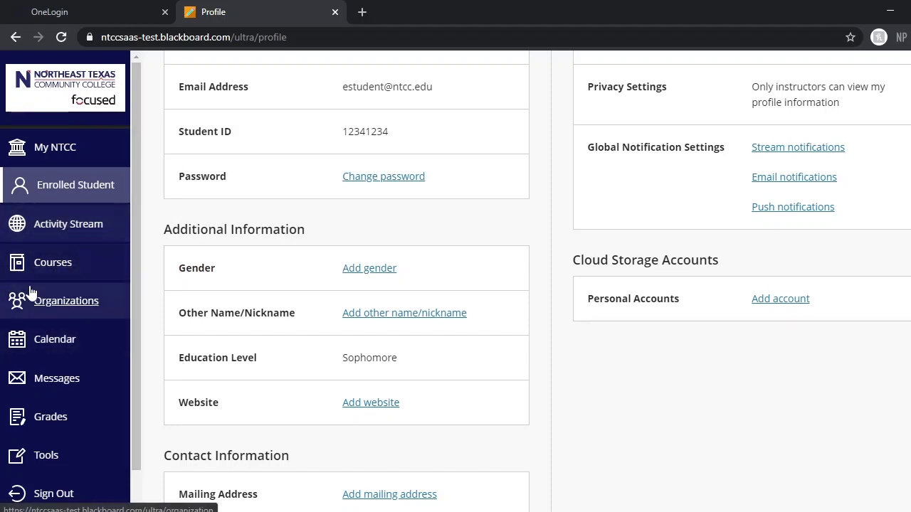
left_click(63, 385)
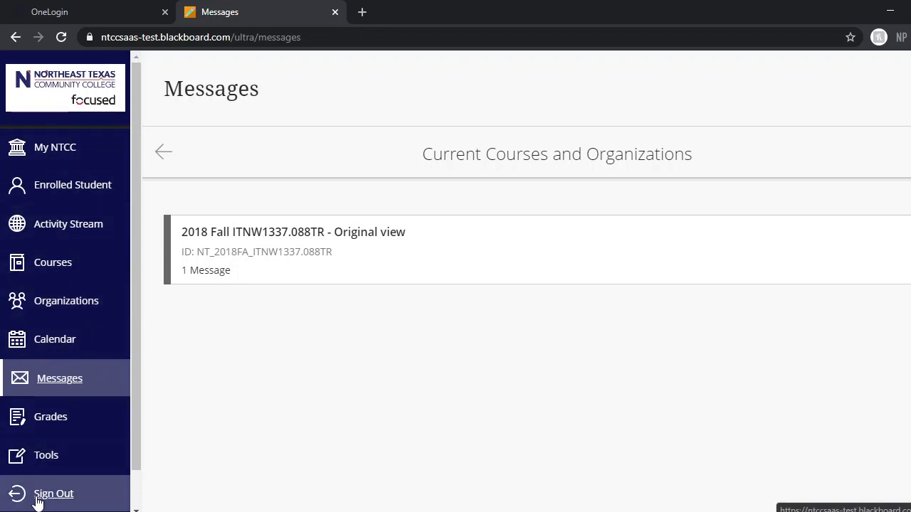
left_click(234, 240)
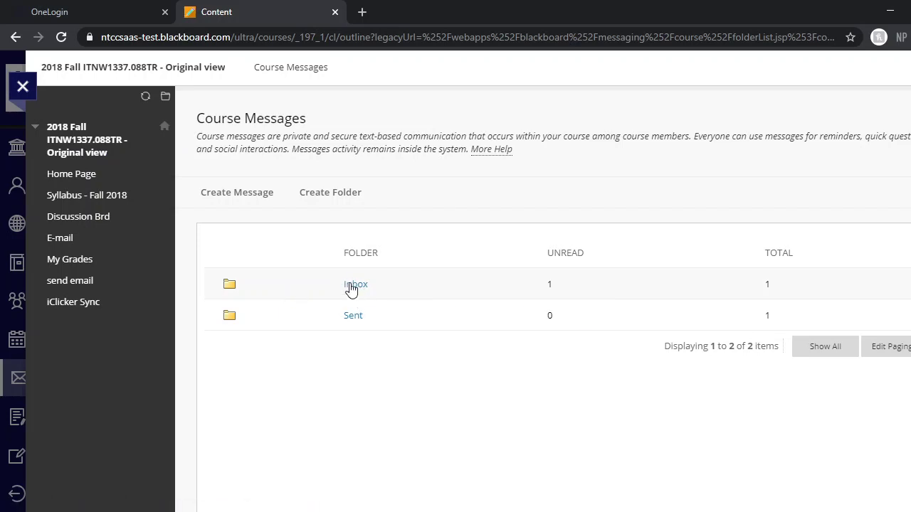
Review the forums on the course's Discussion Board and close the course to return to the Messages overview
left_click(80, 217)
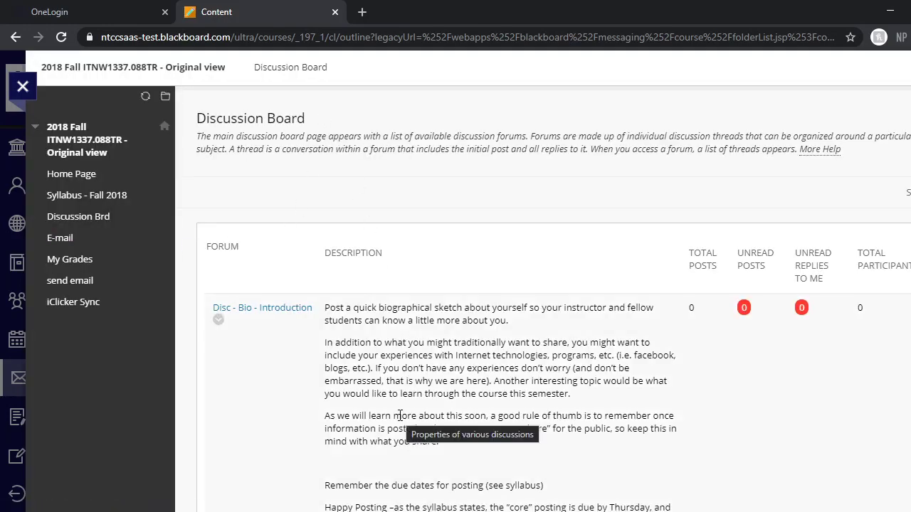
scroll(400, 417, "down", 4)
scroll(402, 410, "up", 4)
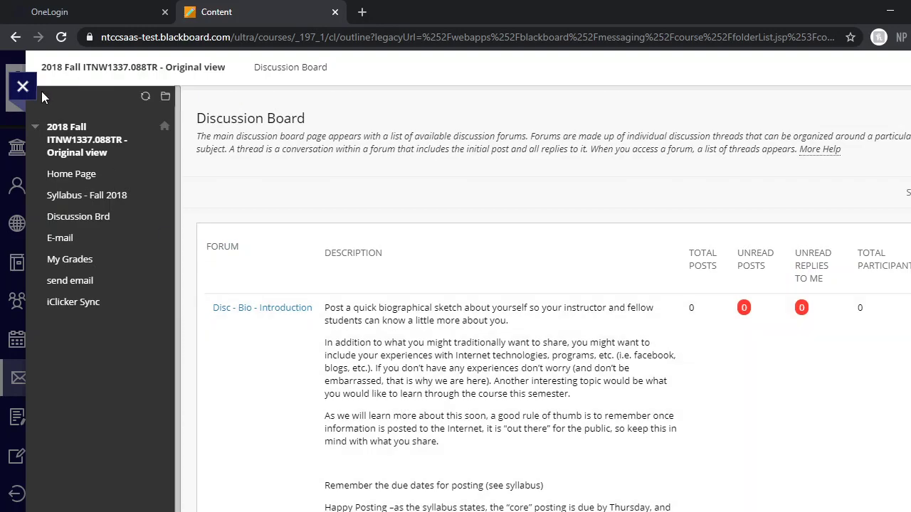
left_click(22, 86)
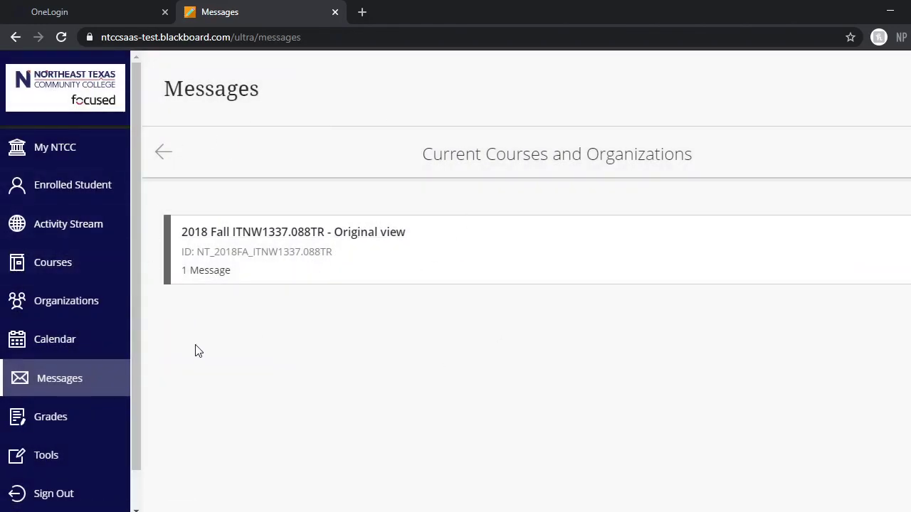
Open Grades and examine all work in the 2018 Fall ITNW1337.088TR course, including the grading status of Disc - Sliced Bread
scroll(55, 305, "down", 1)
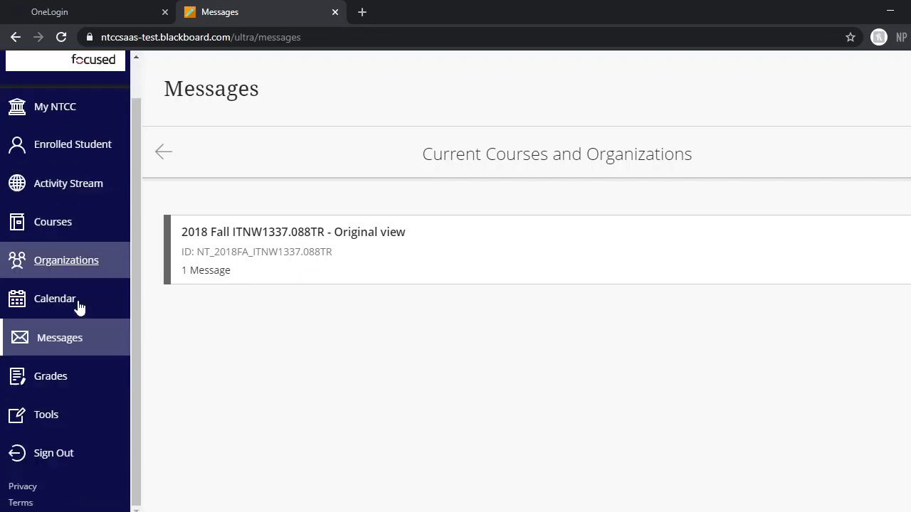
left_click(52, 377)
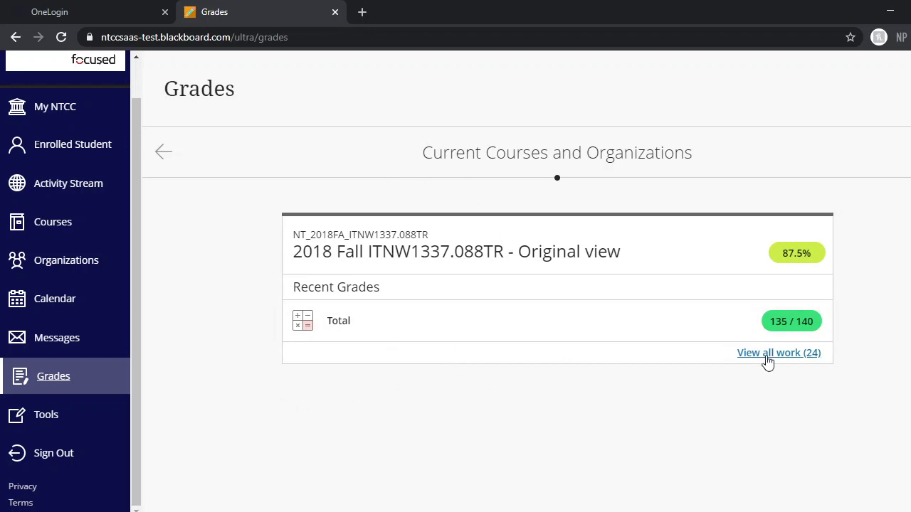
left_click(658, 322)
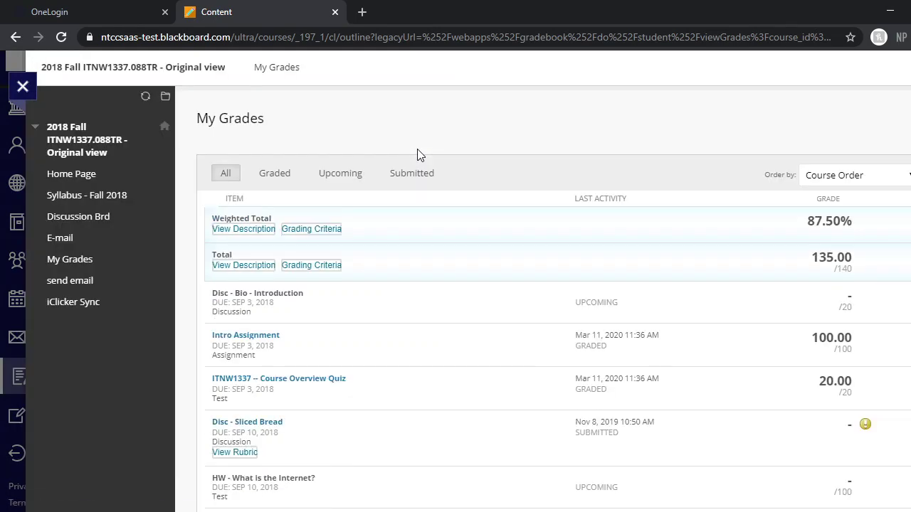
scroll(434, 211, "down", 10)
scroll(437, 229, "up", 10)
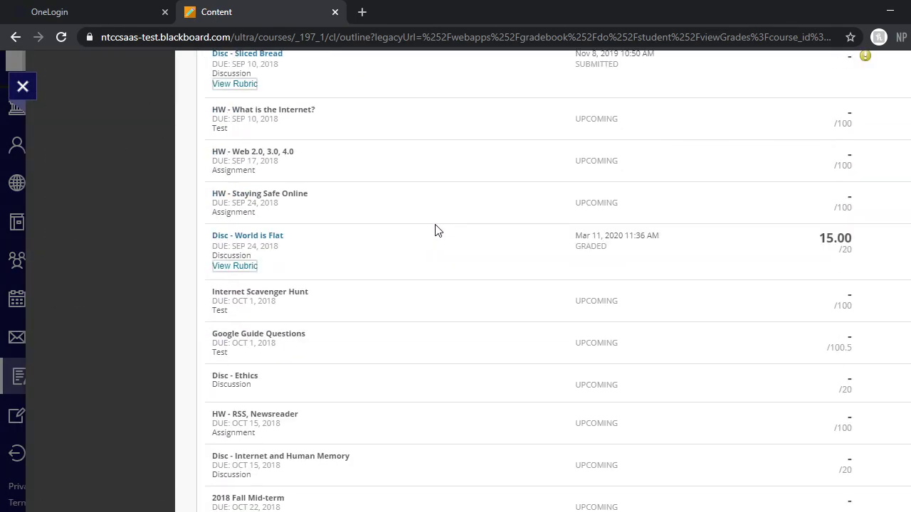
left_click(22, 86)
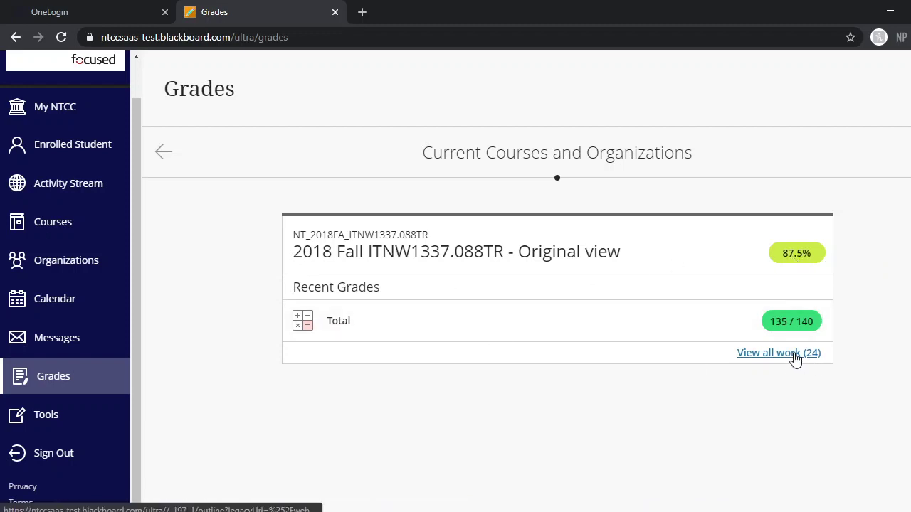
left_click(514, 299)
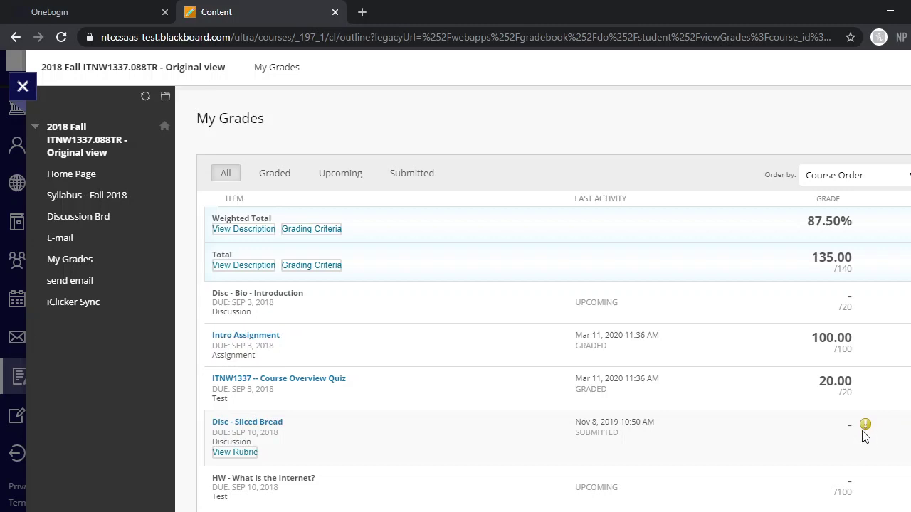
mouse_move(867, 434)
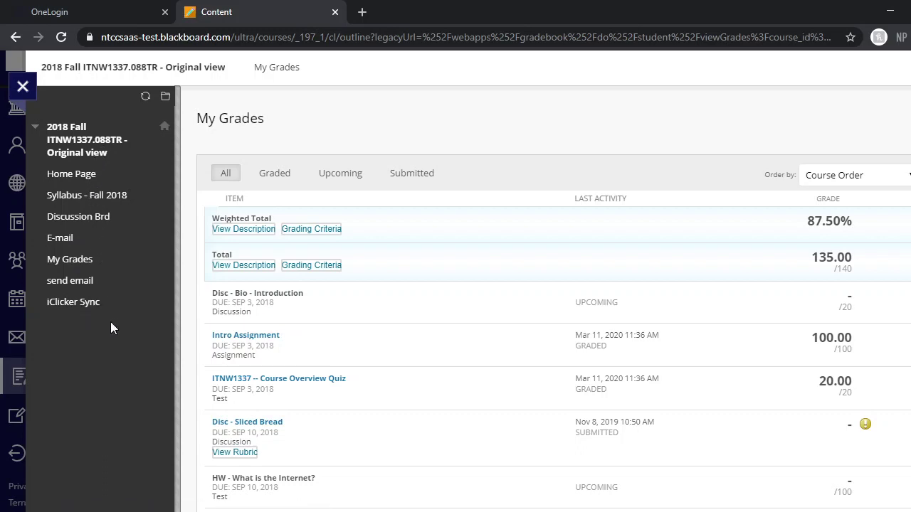
Review the course Home Page from the announcements to the Course Summary Assignment and close the course
left_click(85, 178)
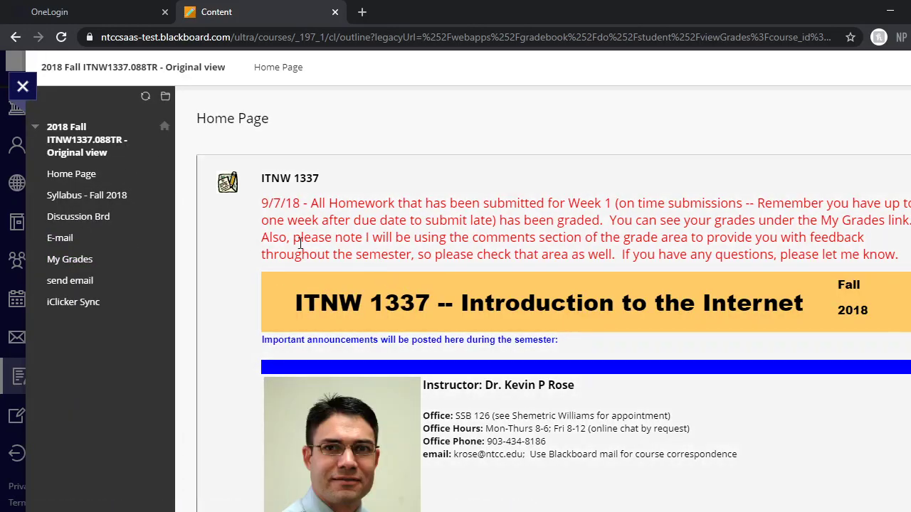
scroll(299, 244, "down", 6)
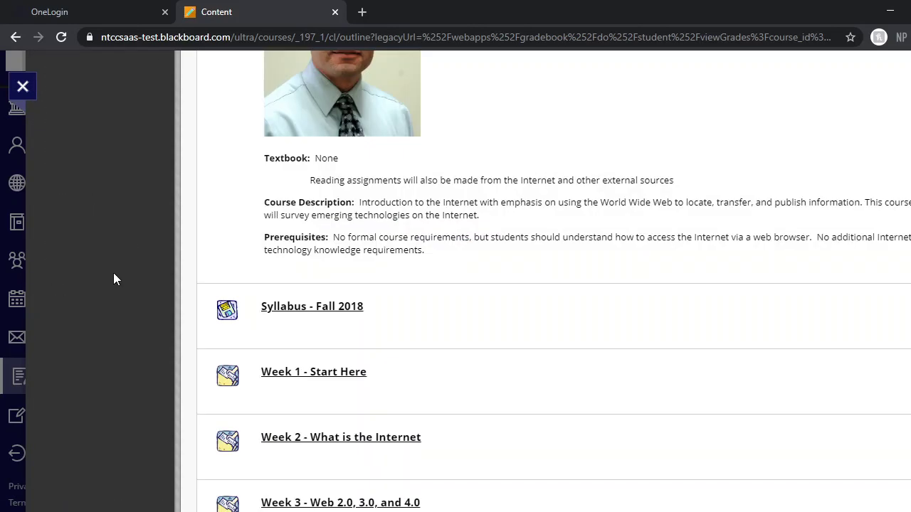
scroll(114, 273, "down", 2)
scroll(150, 354, "up", 2)
scroll(429, 250, "down", 11)
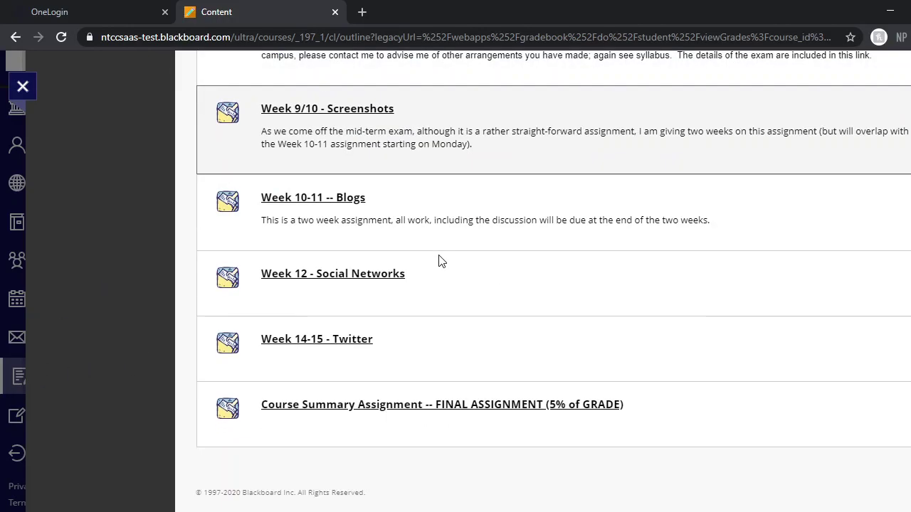
scroll(441, 254, "up", 19)
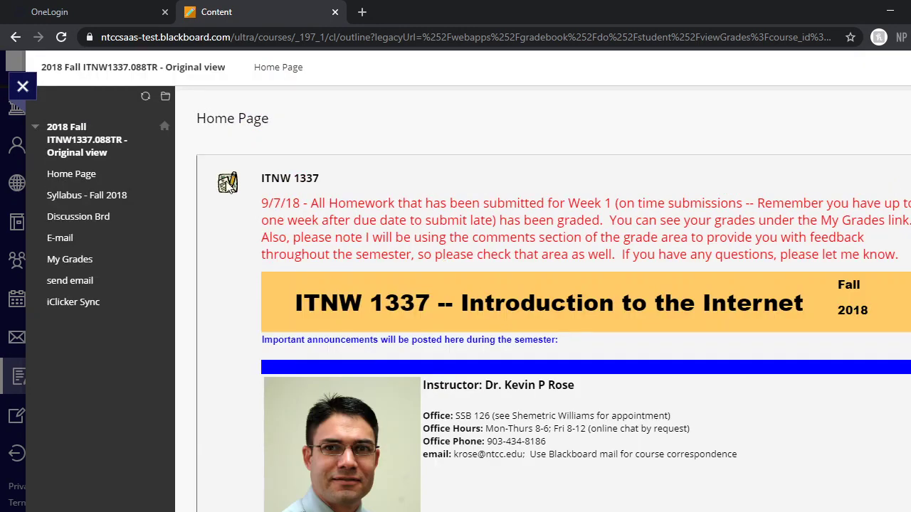
left_click(23, 86)
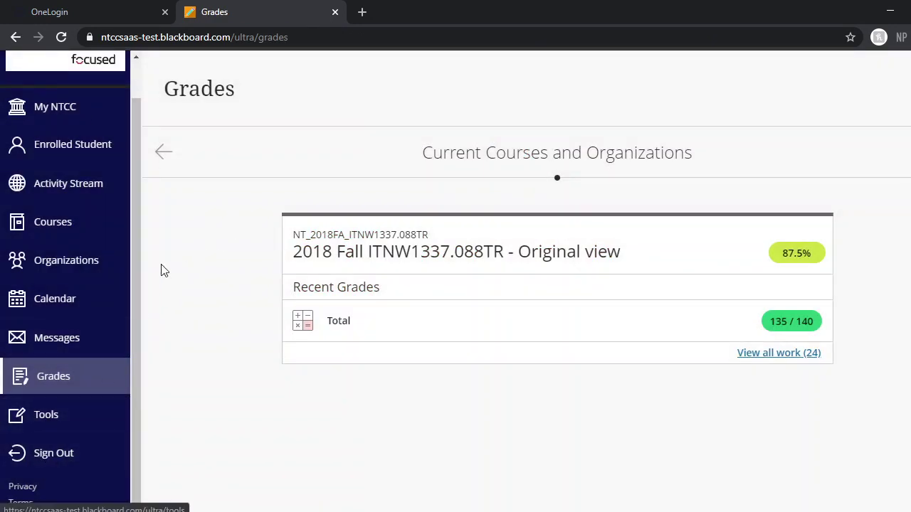
Return to the My NTCC institution page and review its welcome information and Technical Assistance links
left_click(63, 112)
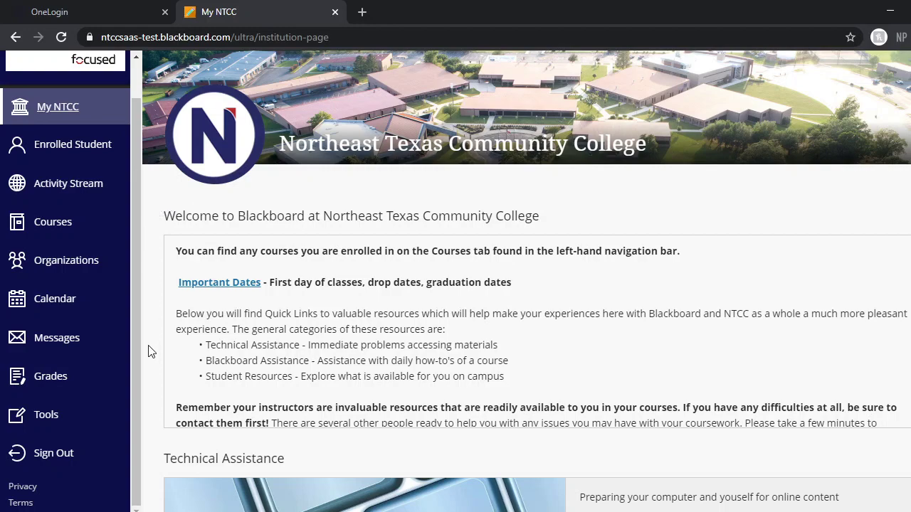
scroll(152, 372, "down", 3)
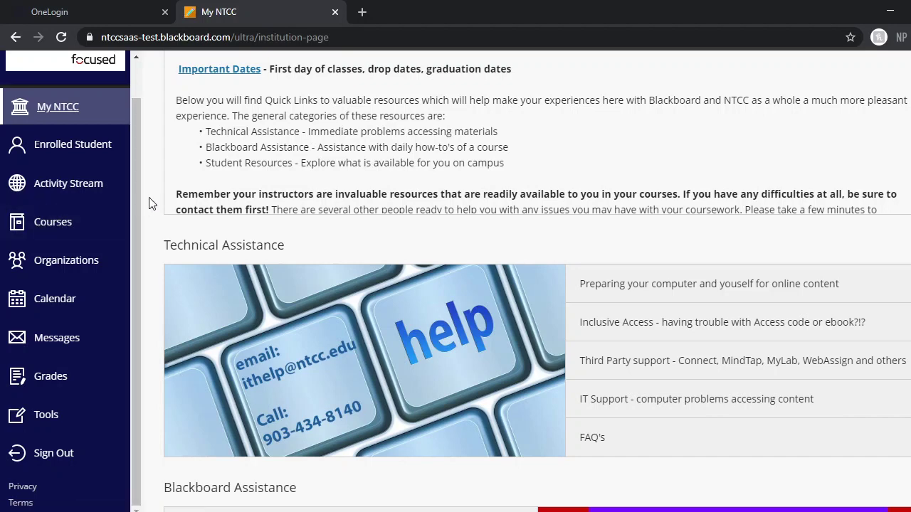
scroll(149, 203, "up", 3)
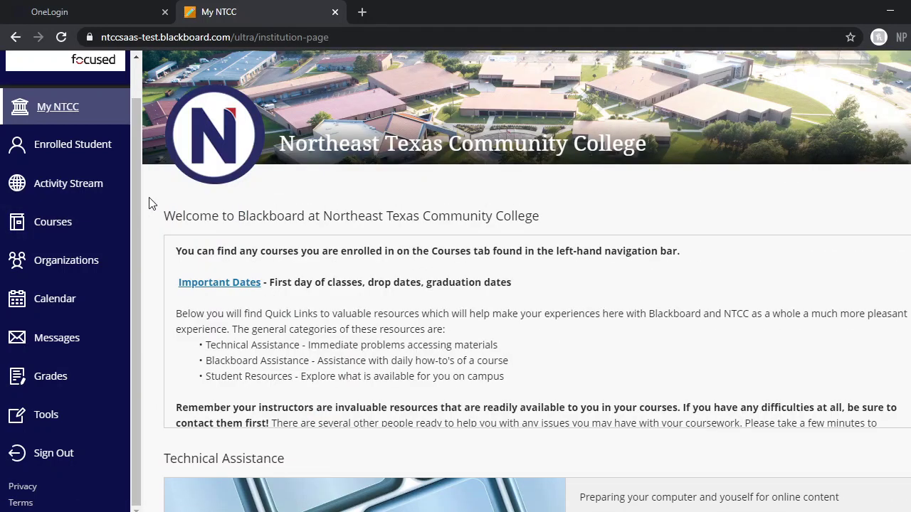